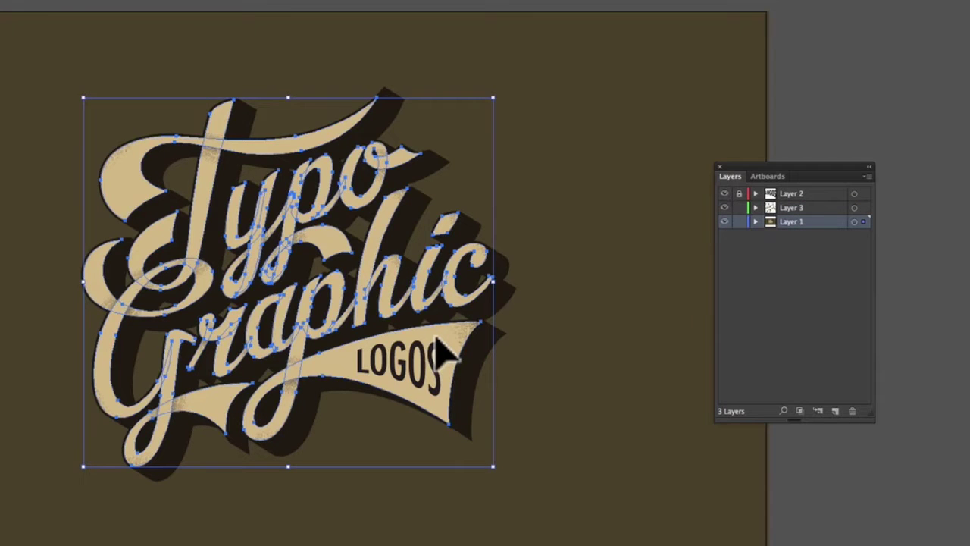
Step: Move the beige lettering from Layer 1 onto its own new layer directly above it, in the same place, and lock Layer 3
key(ctrl+shift+b)
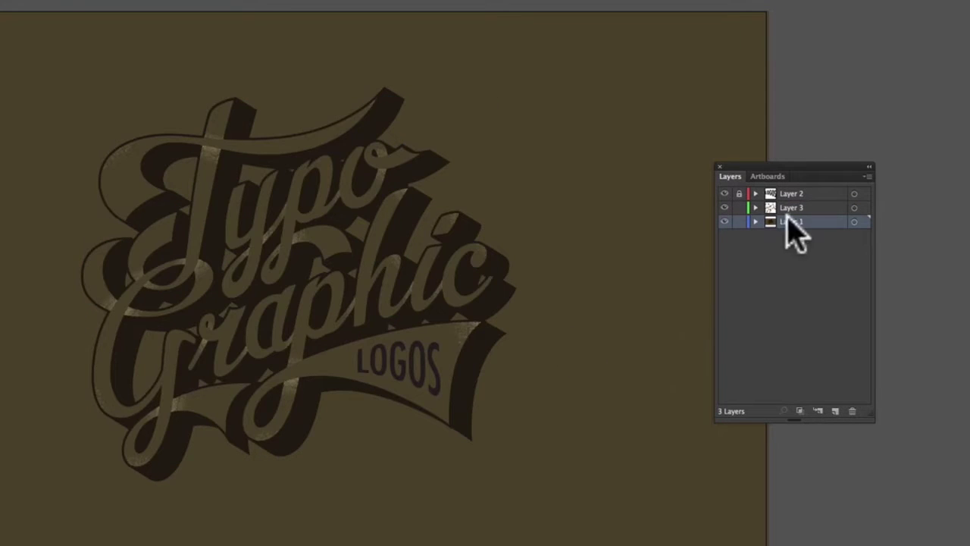
click(835, 411)
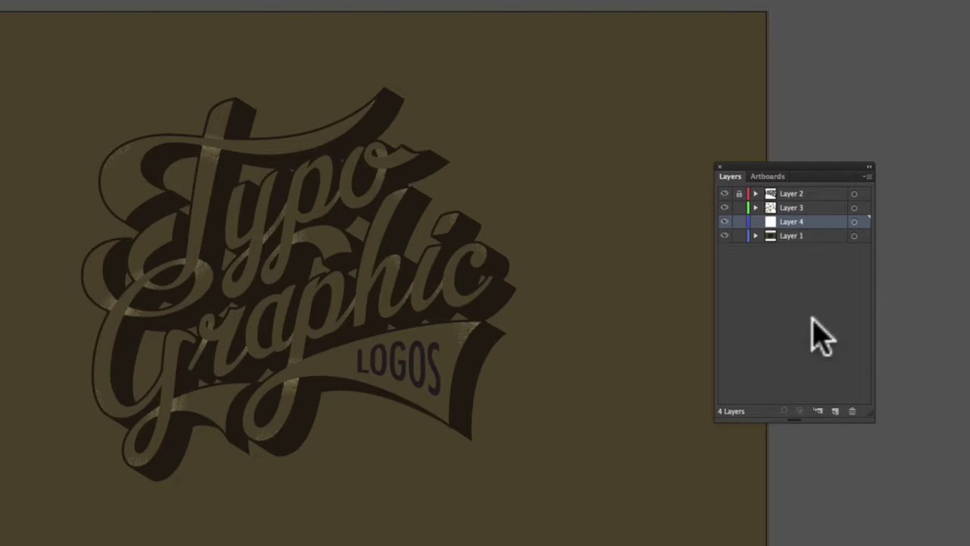
click(739, 208)
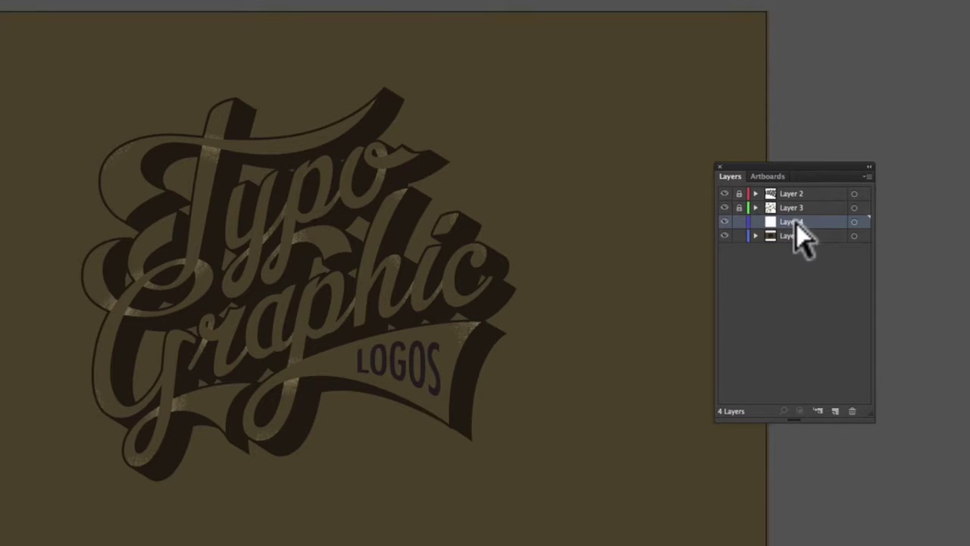
key(ctrl+f)
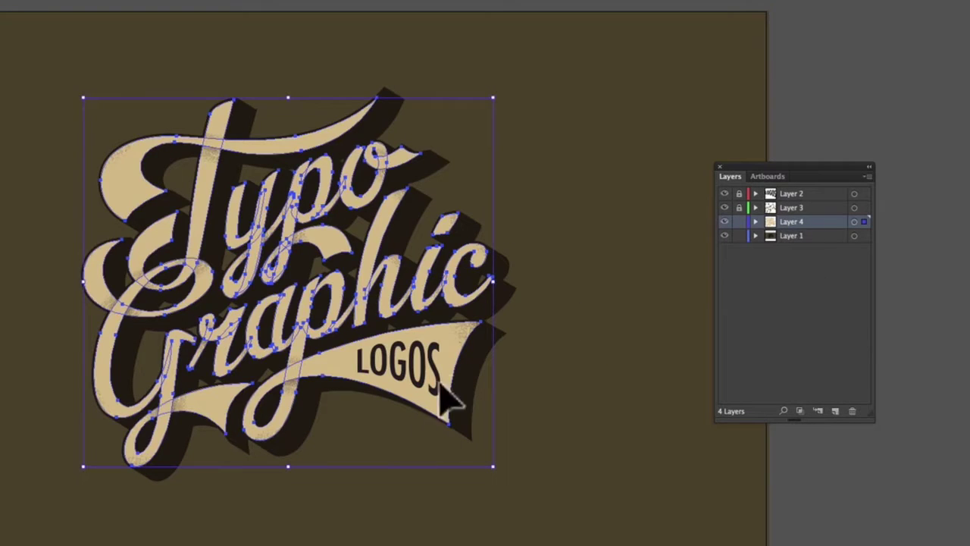
Step: Move the dark extruded shadow shape from Layer 1 onto its own new layer beneath the lettering, keeping its position, and deselect it
click(471, 369)
key(ctrl+shift+b)
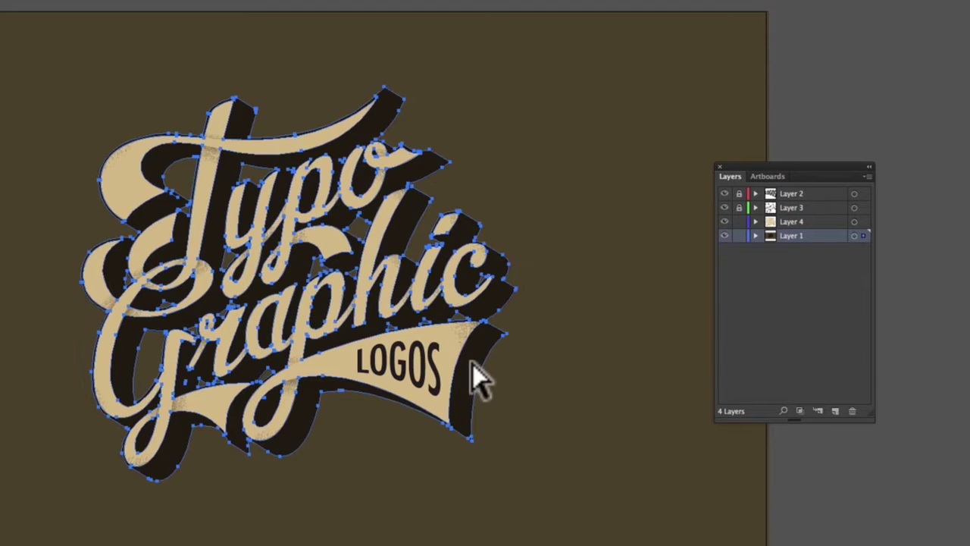
key(Delete)
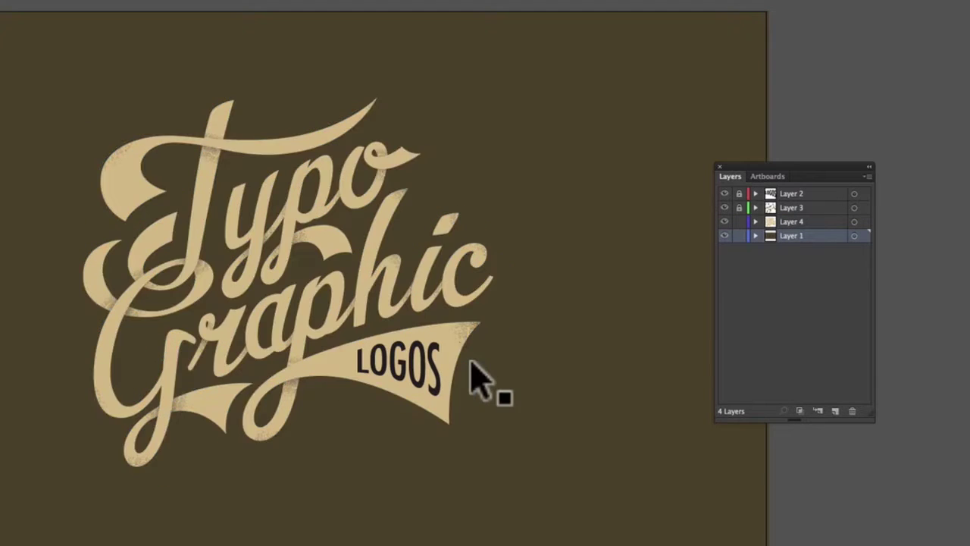
click(835, 411)
key(ctrl+f)
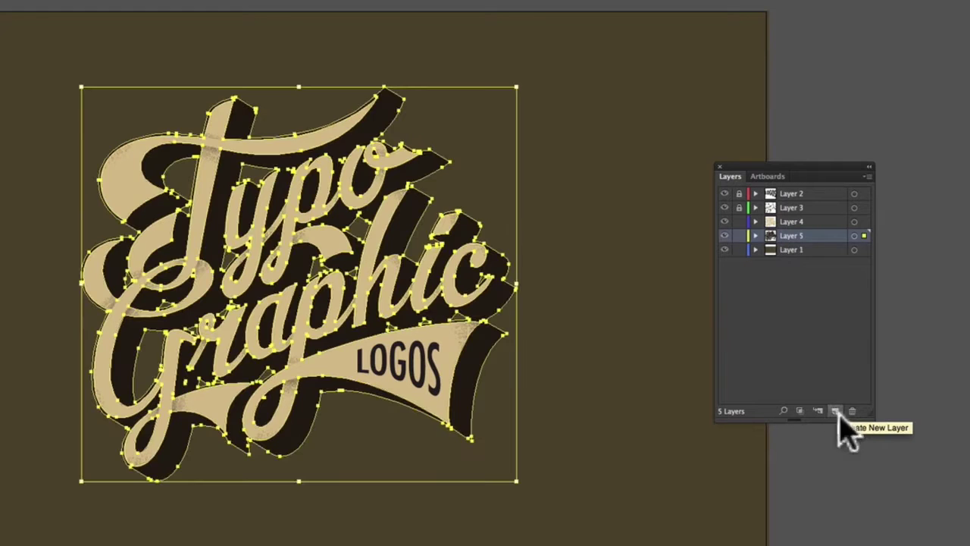
click(920, 494)
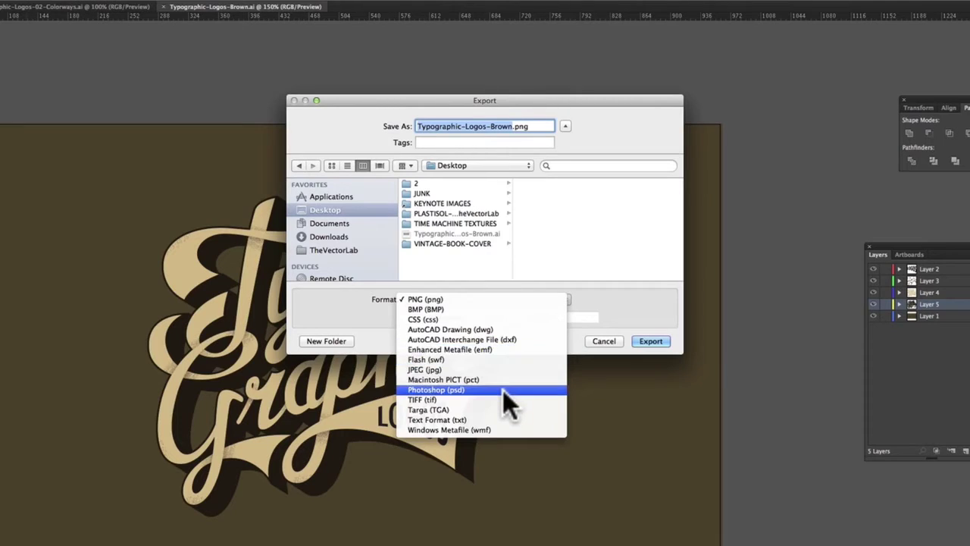
Step: Export the artwork as a Photoshop (psd) file in RGB at High (300 ppi) with Write Layers and Maximum Editability
click(502, 389)
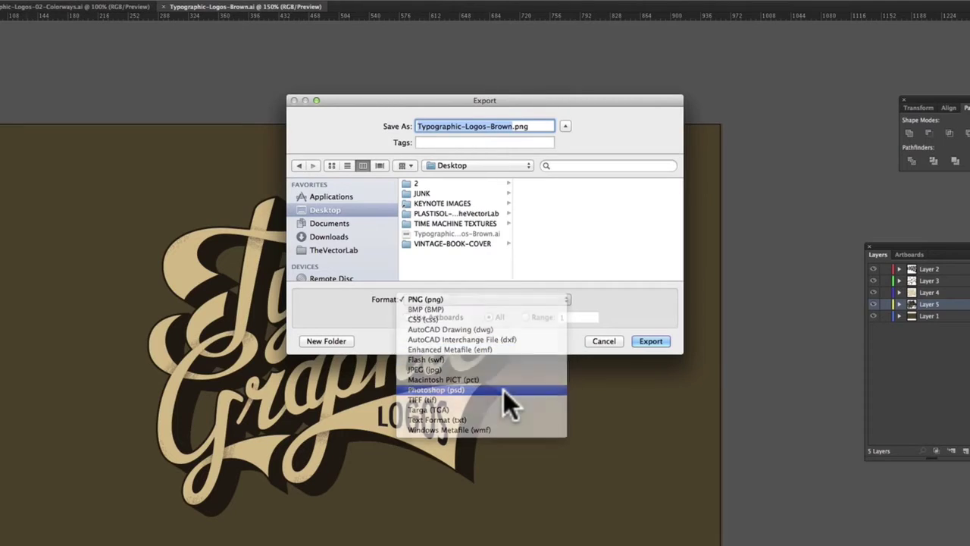
click(652, 341)
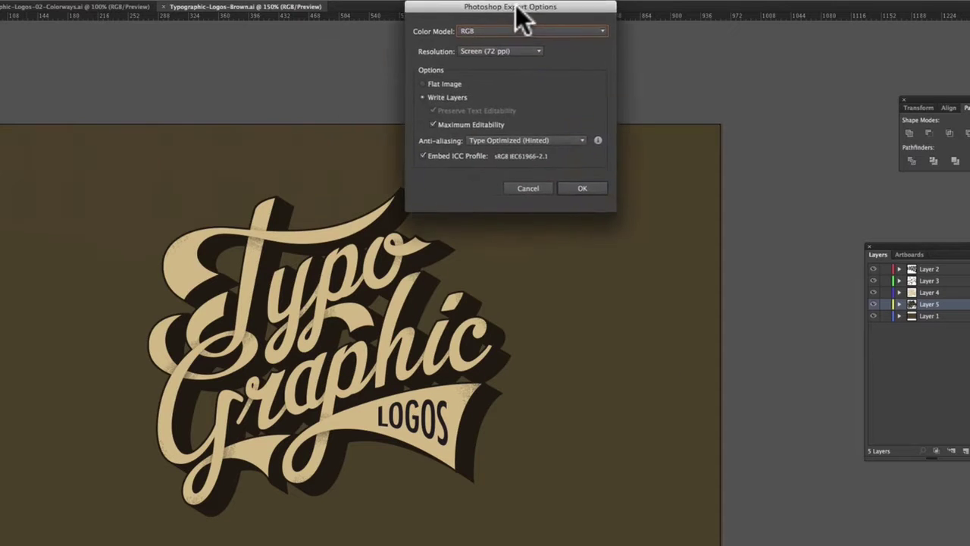
click(541, 51)
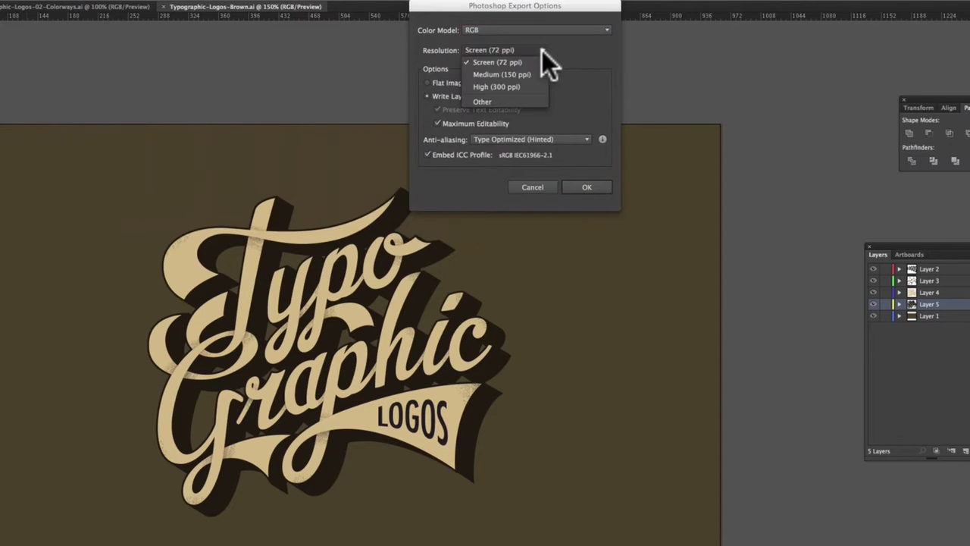
click(527, 86)
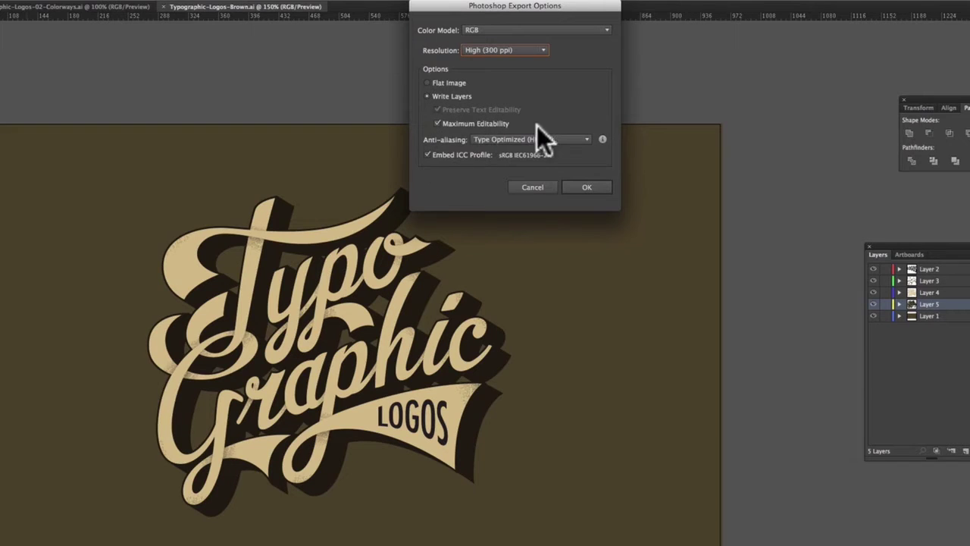
click(586, 186)
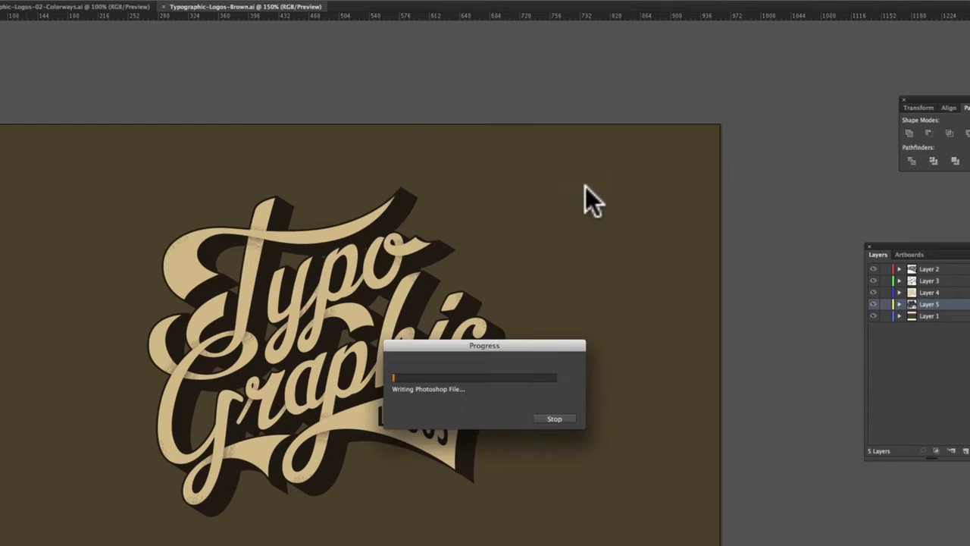
Step: Switch to Photoshop and open Typographic-Logos-Brown.psd from the Desktop
key(super+Tab)
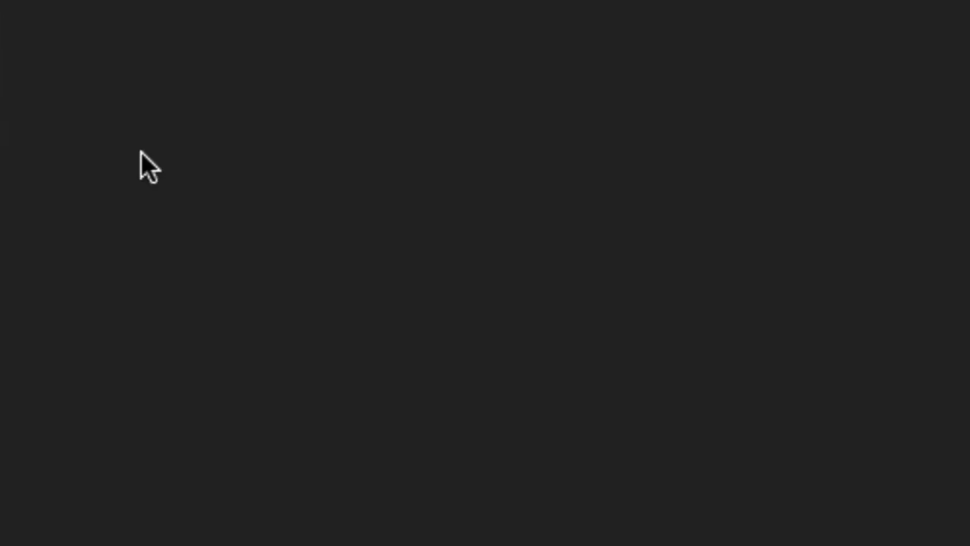
key(super+o)
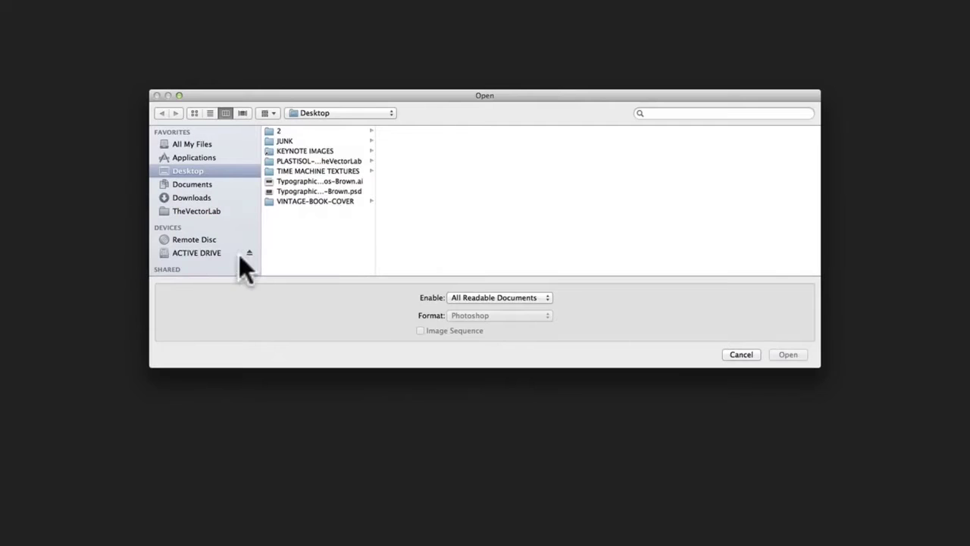
click(311, 192)
click(792, 355)
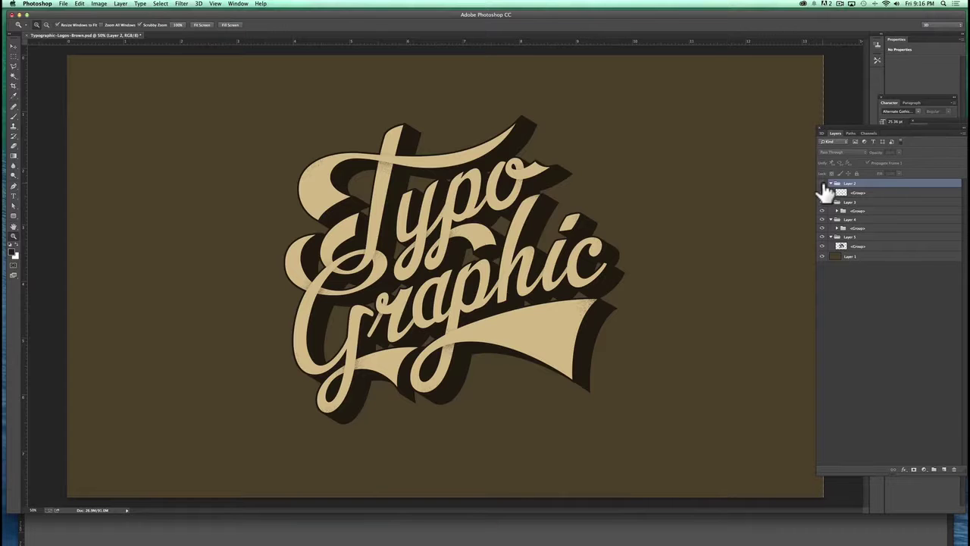
Step: Check the contents of the imported layer groups by toggling their visibility, and collapse the Layer 2, 3, 4 and 5 groups
click(824, 198)
click(823, 199)
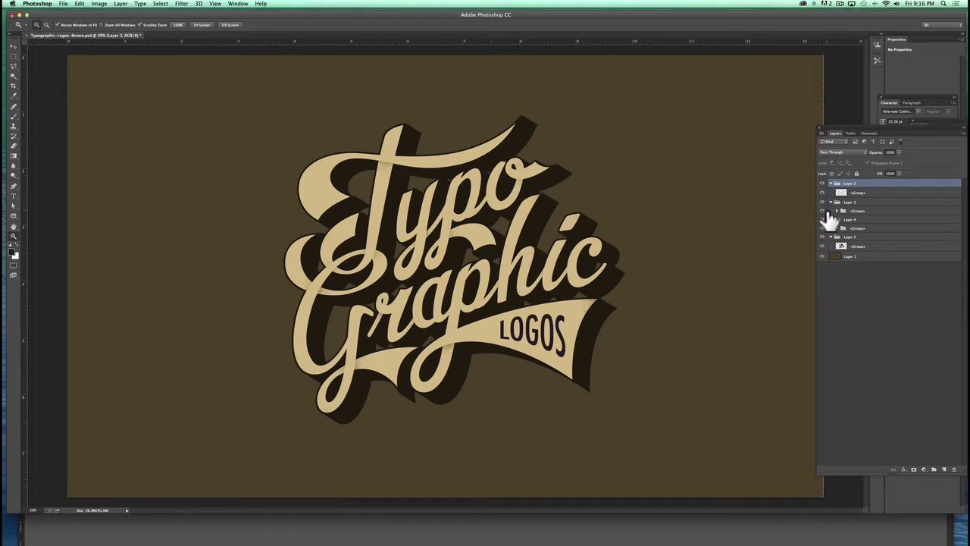
click(823, 219)
click(822, 219)
click(822, 230)
click(822, 229)
click(831, 184)
click(832, 193)
click(832, 201)
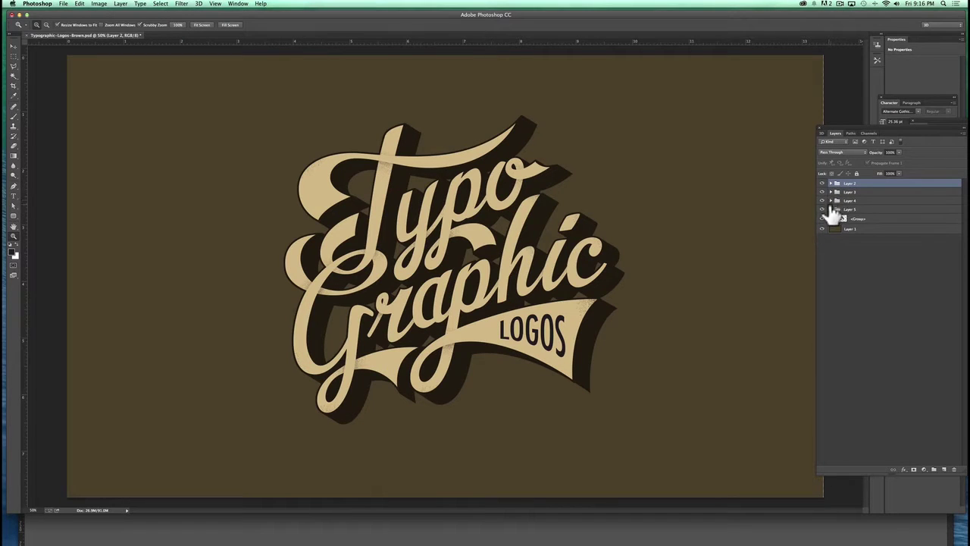
click(831, 210)
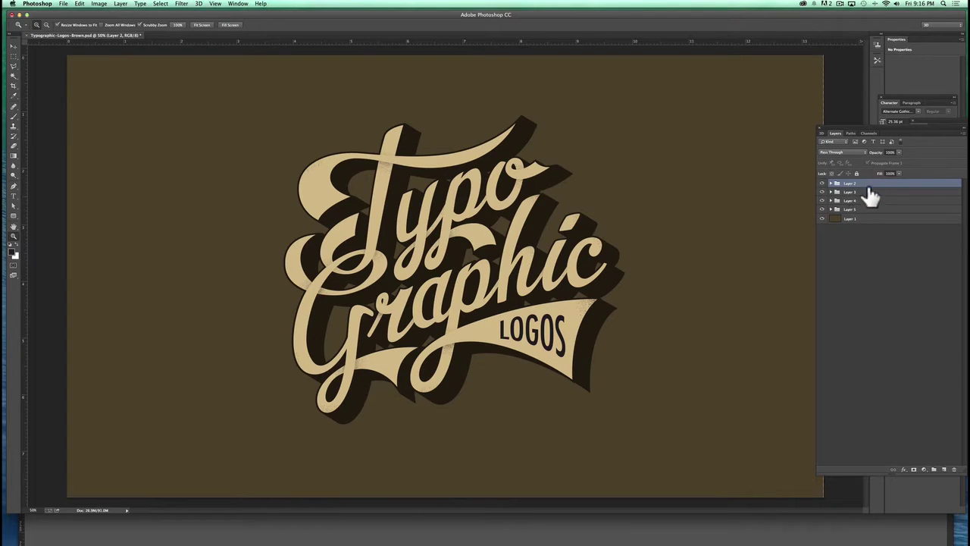
Step: Ungroup the Layer 2, Layer 3, Layer 4 and Layer 5 groups
key(super+shift+g)
click(869, 194)
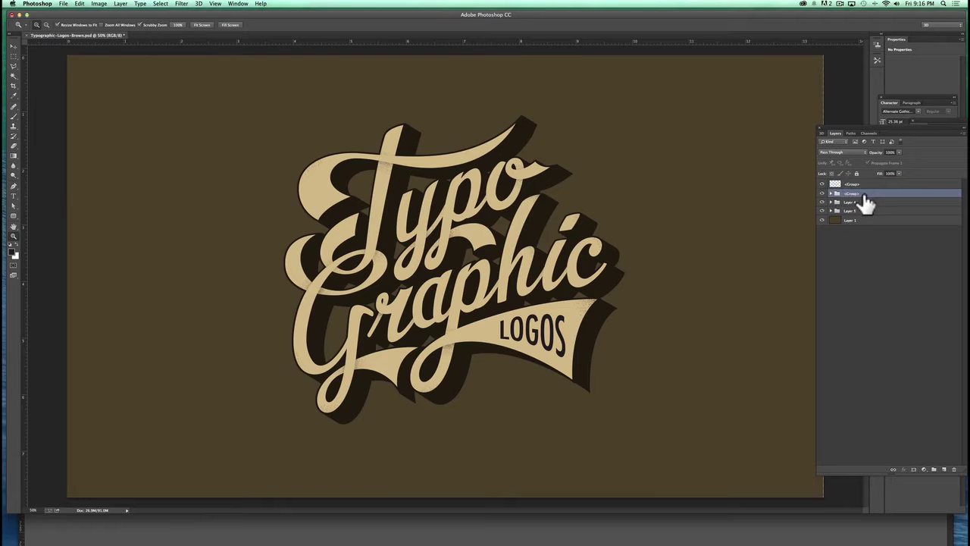
click(862, 203)
click(863, 212)
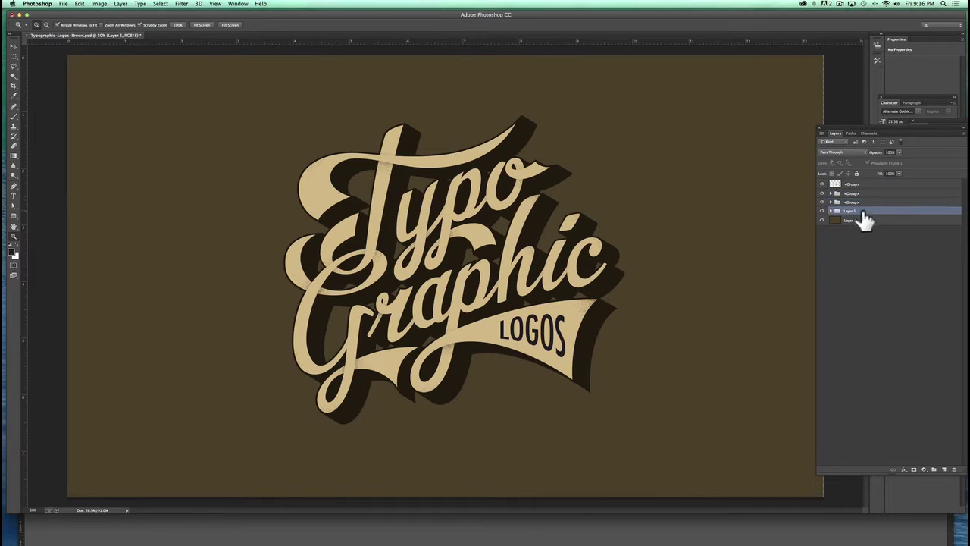
key(super+shift+g)
Step: Ungroup the two remaining nested groups so that all artwork sits on individual layers
click(856, 203)
key(super+shift+g)
click(863, 194)
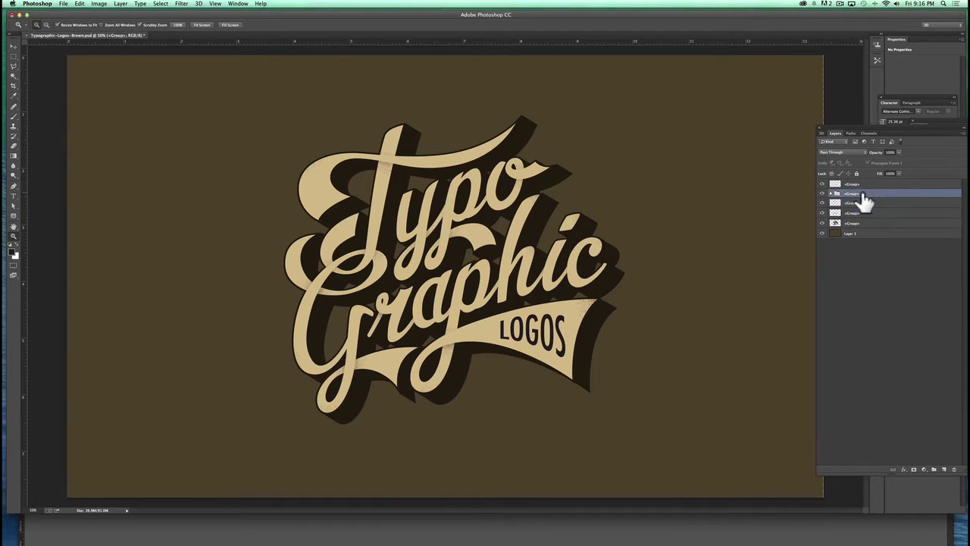
key(super+shift+g)
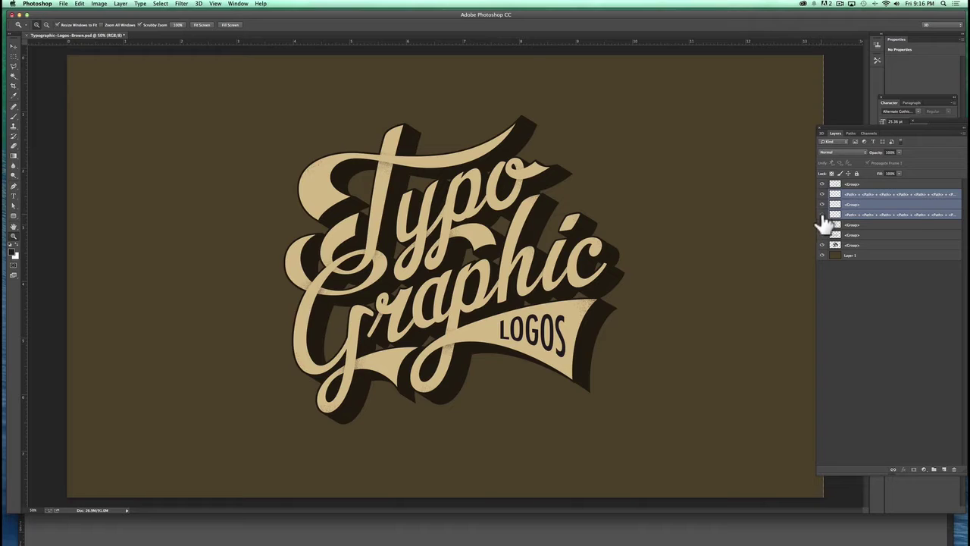
Step: Merge the ungrouped path and group layers directly beneath the top layer into one layer
key(super+e)
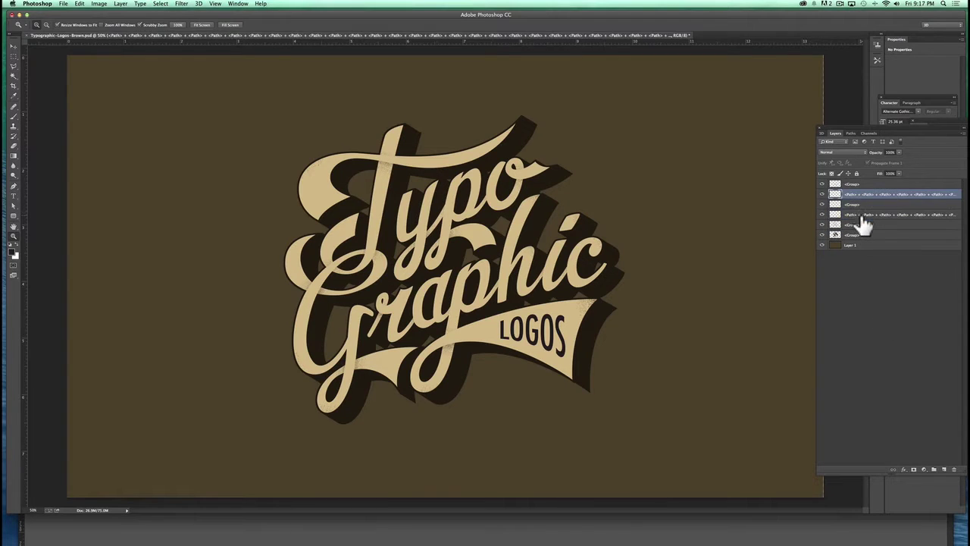
shift+click(862, 214)
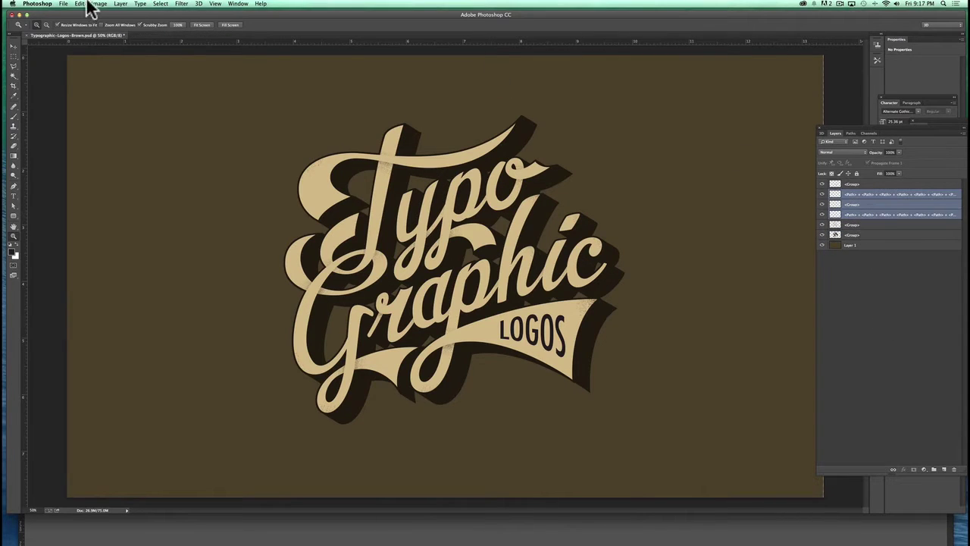
click(121, 4)
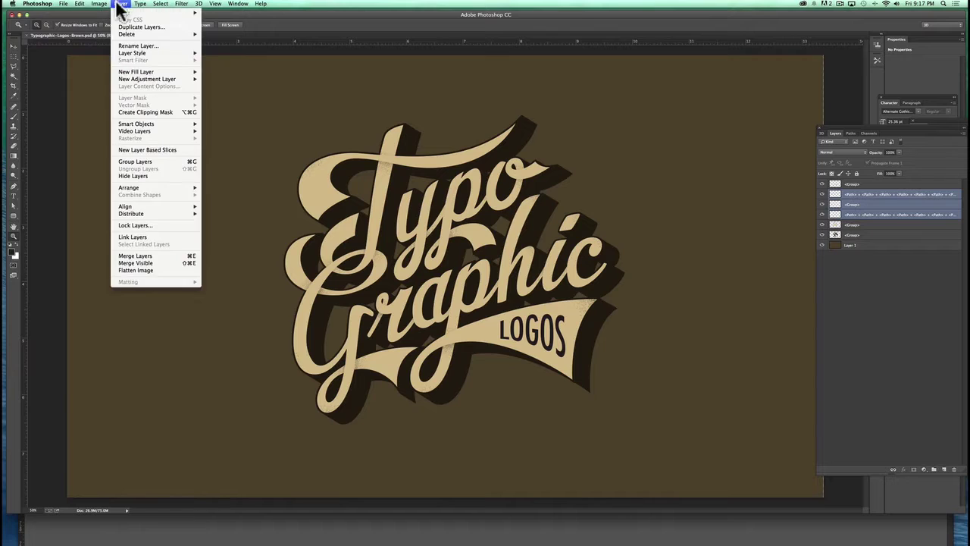
click(155, 255)
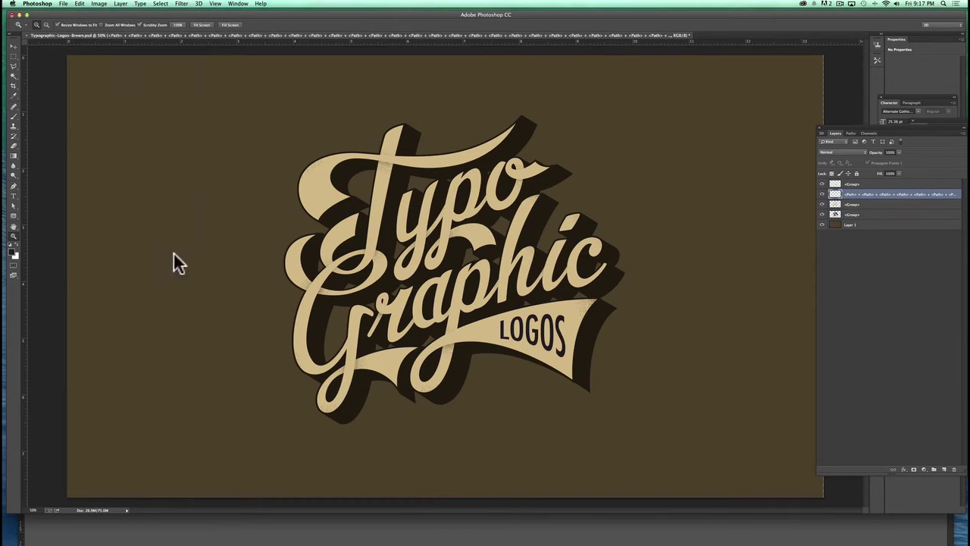
Step: Examine what the merged layer, the lettering, the shadow and the background each contain by toggling their visibility
click(822, 194)
click(823, 194)
click(823, 194)
click(822, 194)
click(823, 204)
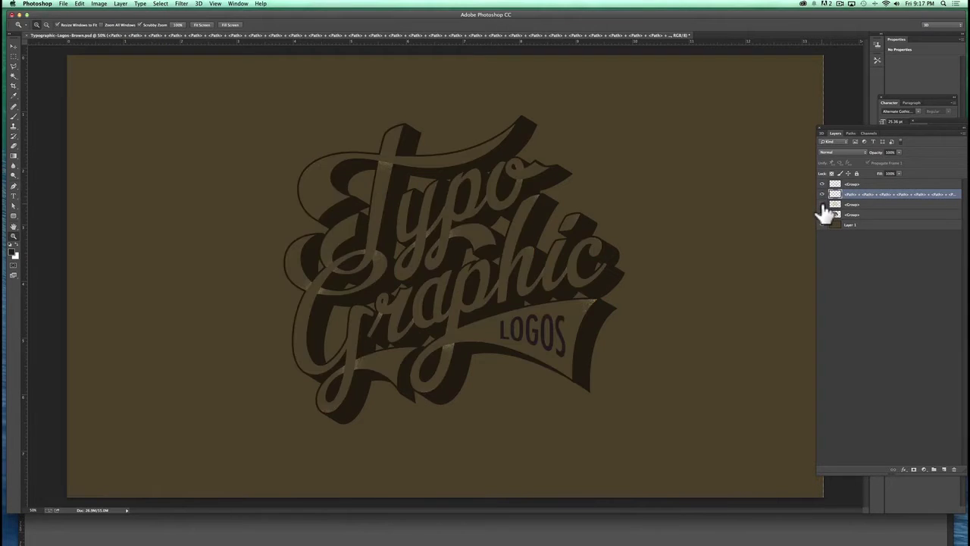
click(822, 205)
click(822, 214)
click(821, 214)
click(822, 225)
click(821, 225)
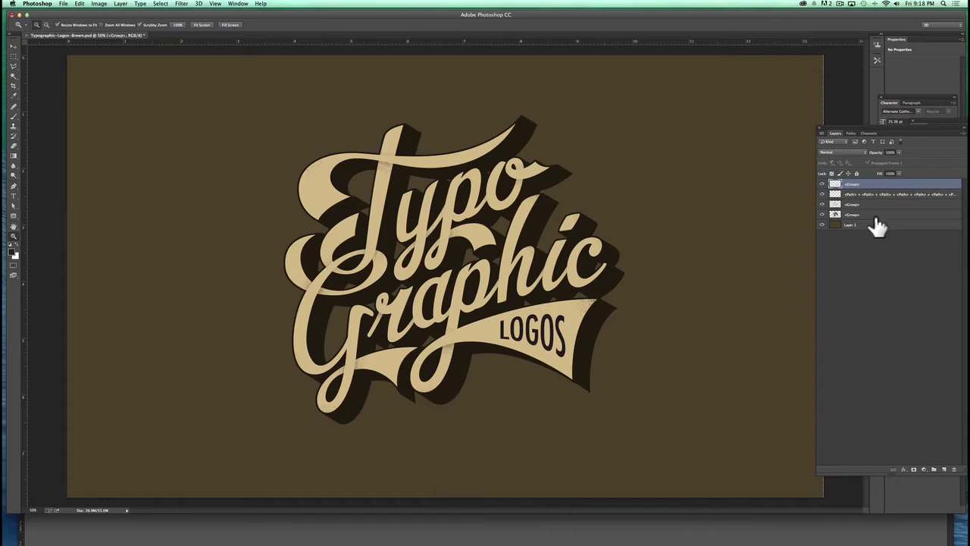
Step: Group the four artwork layers above the Layer 1 background and check the group by toggling its visibility
click(879, 215)
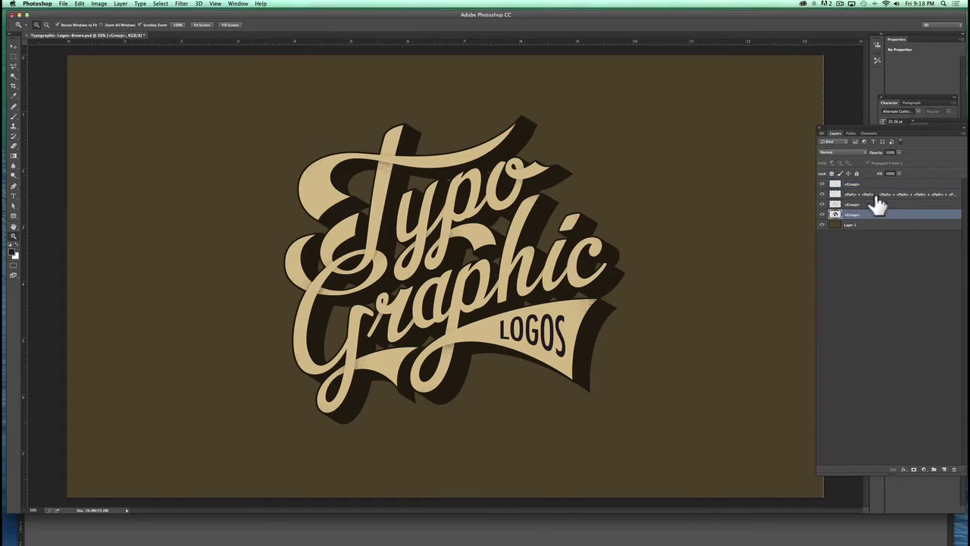
shift+click(875, 185)
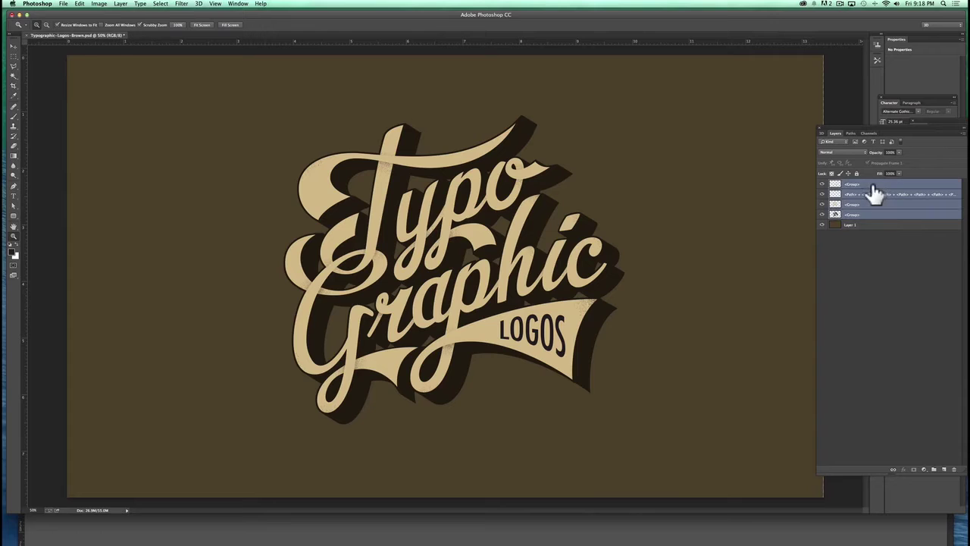
key(super+g)
click(823, 184)
click(823, 184)
click(823, 184)
click(823, 184)
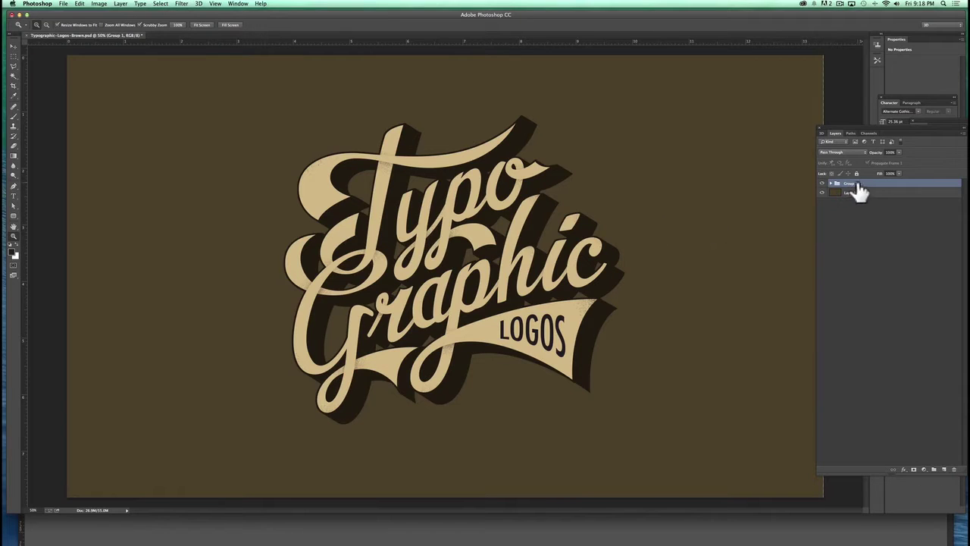
Step: Add a Reveal All layer mask to Group 1 and activate the Brush tool for painting on it
click(120, 3)
mouse_move(133, 97)
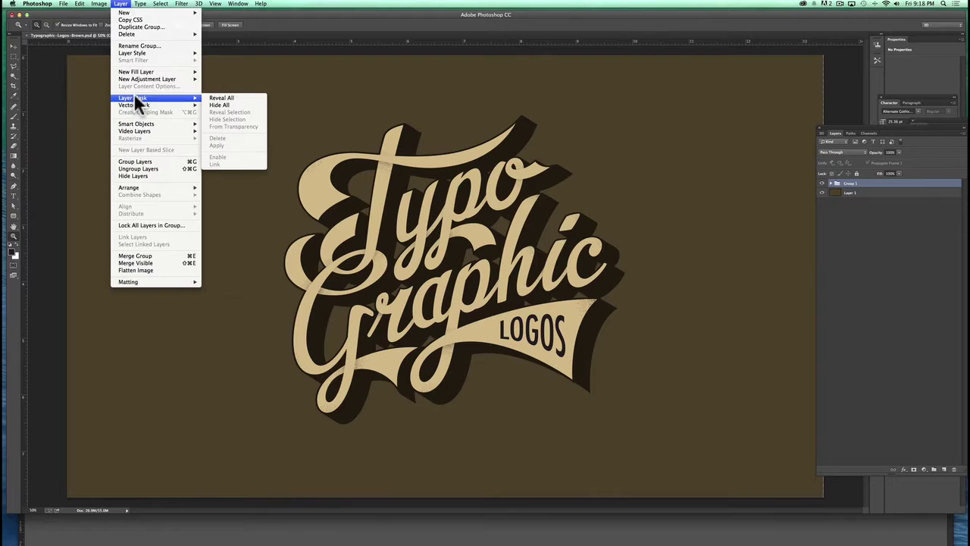
click(242, 97)
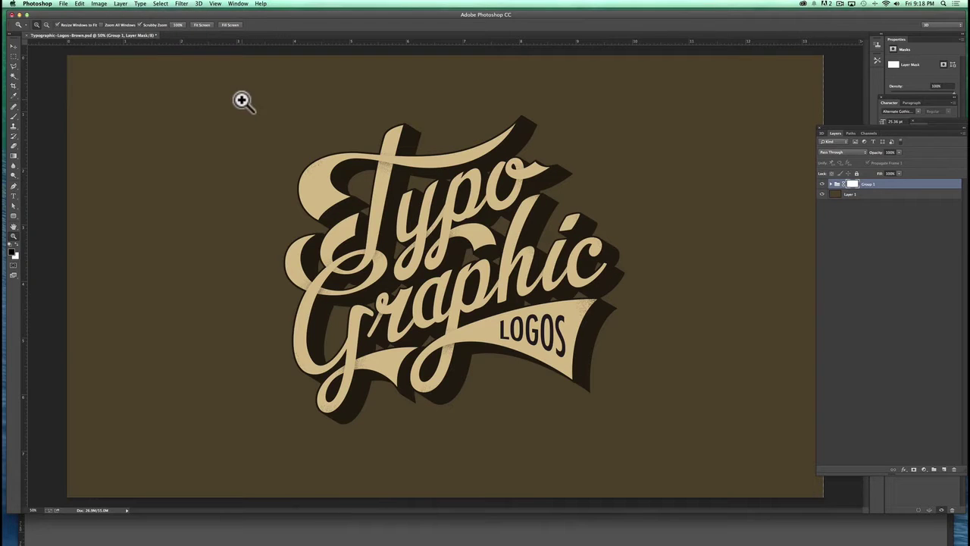
click(13, 116)
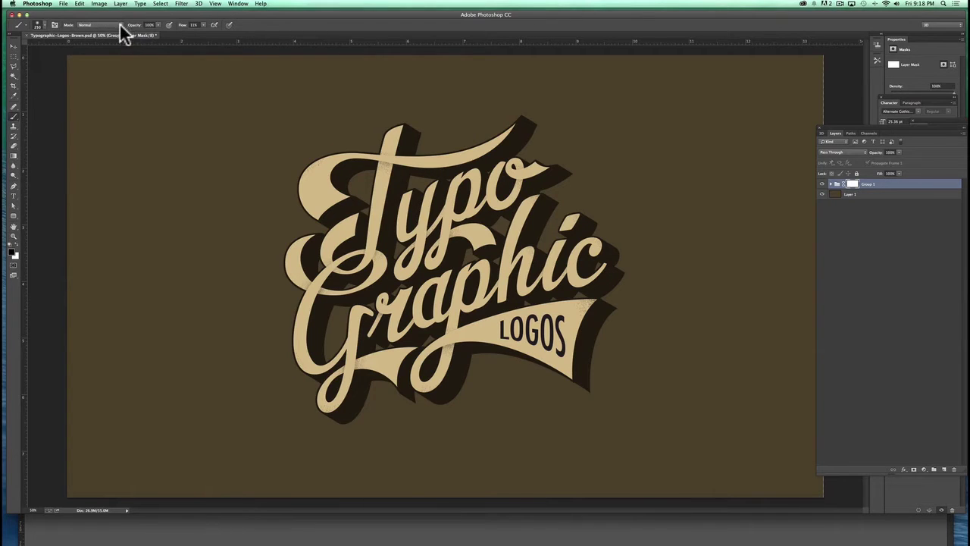
Step: Choose a 1500 px grunge texture brush from the brush presets for distressing the Group 1 mask
click(44, 24)
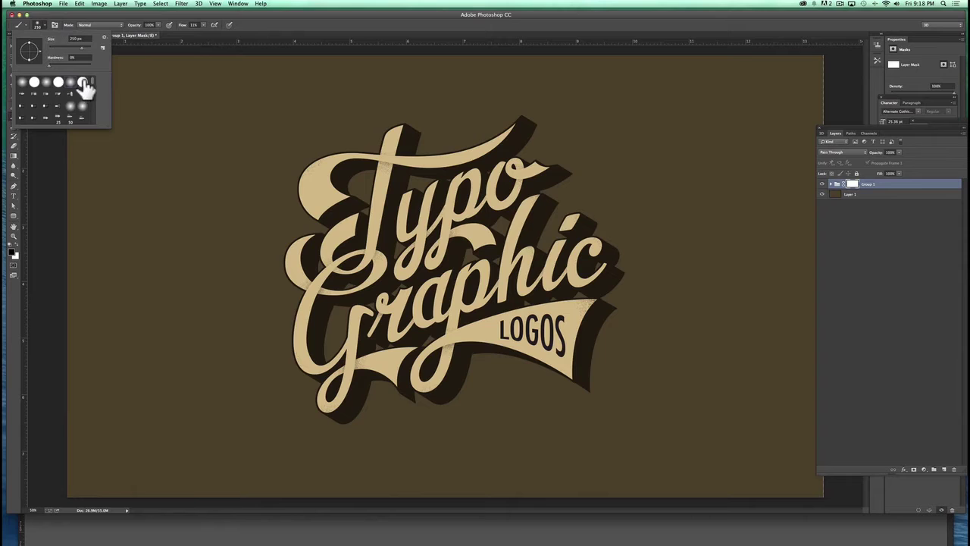
scroll(91, 84, down, 5)
scroll(91, 91, down, 10)
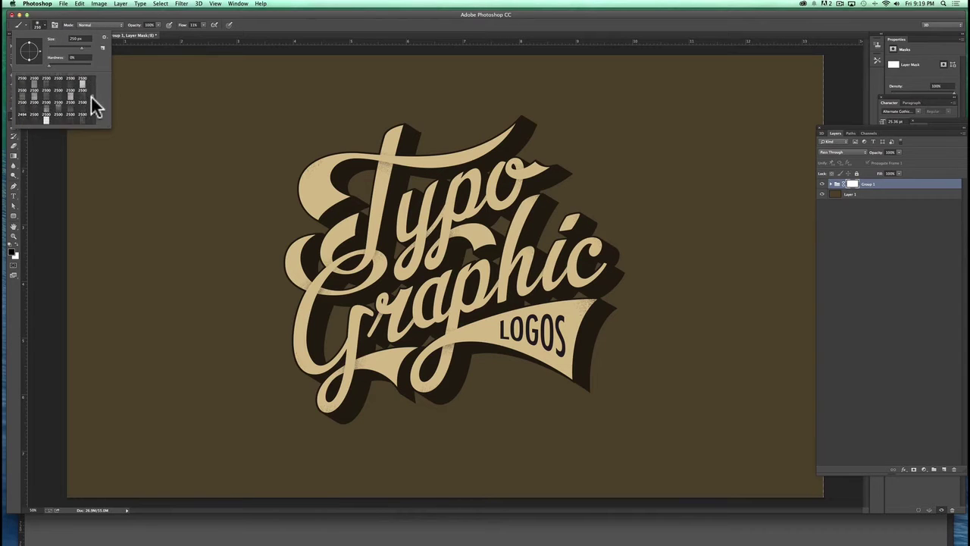
scroll(91, 116, down, 3)
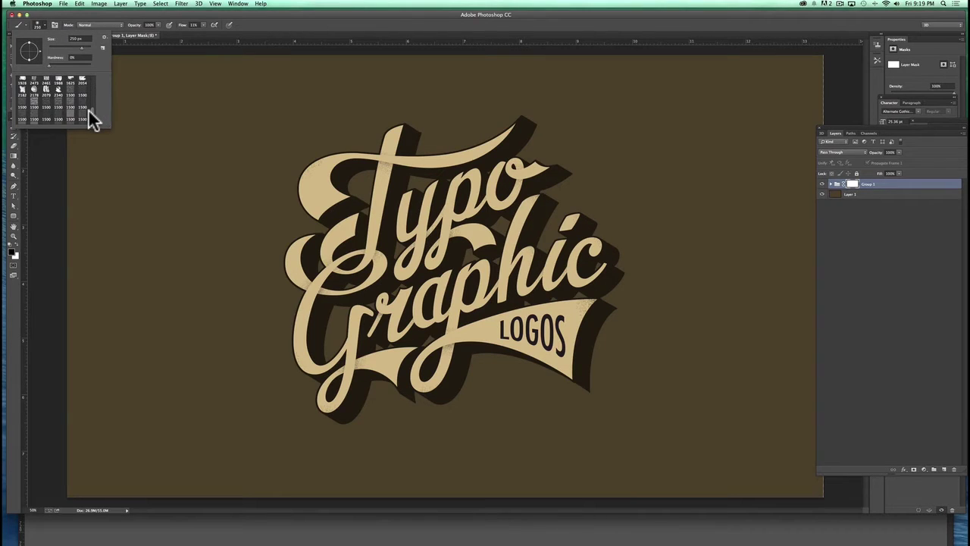
scroll(90, 112, up, 2)
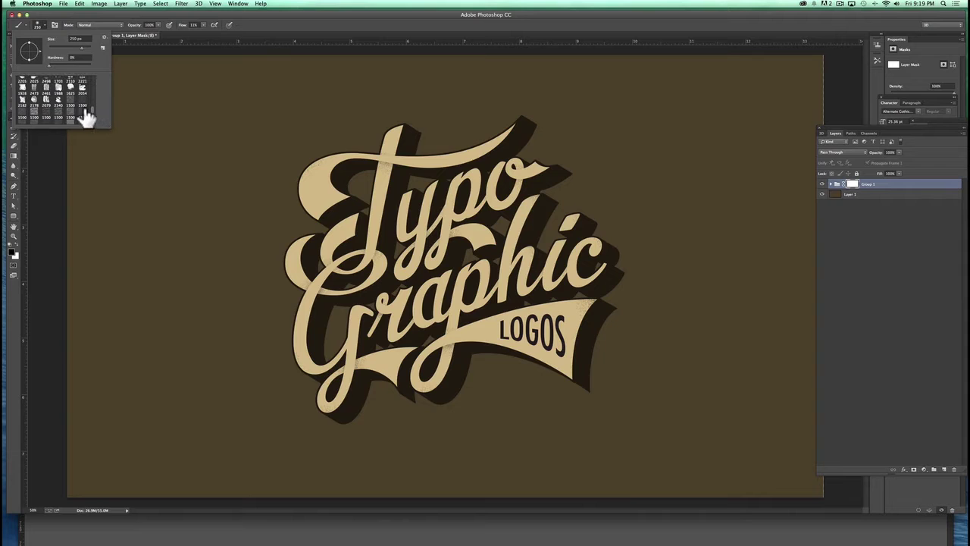
click(71, 119)
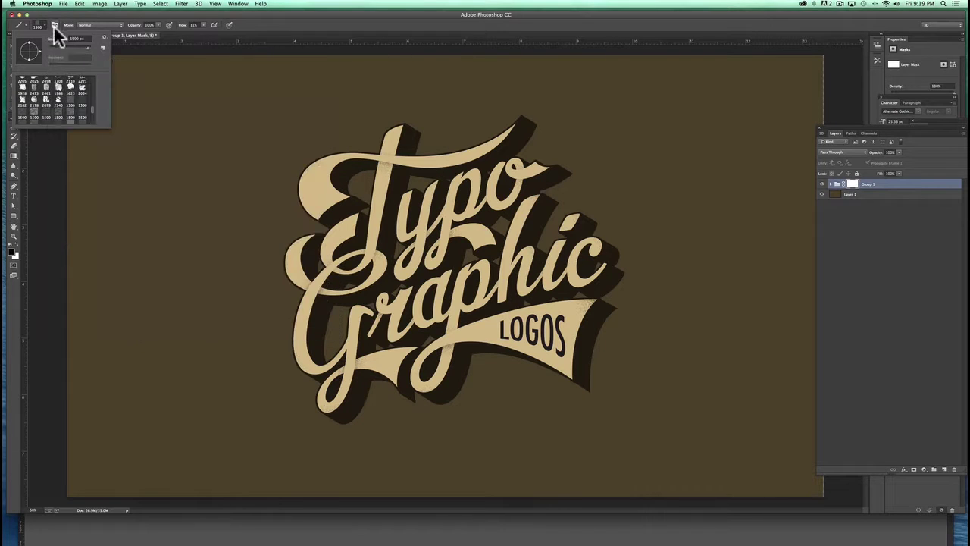
Step: Stamp the large texture brush in black over the lettering on the Group 1 mask to distress the artwork
click(317, 25)
click(378, 270)
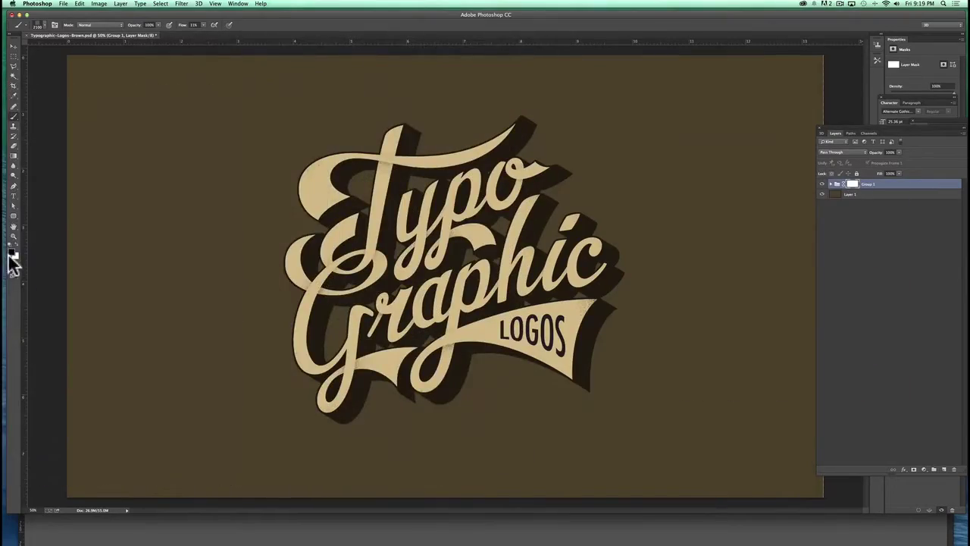
key(x)
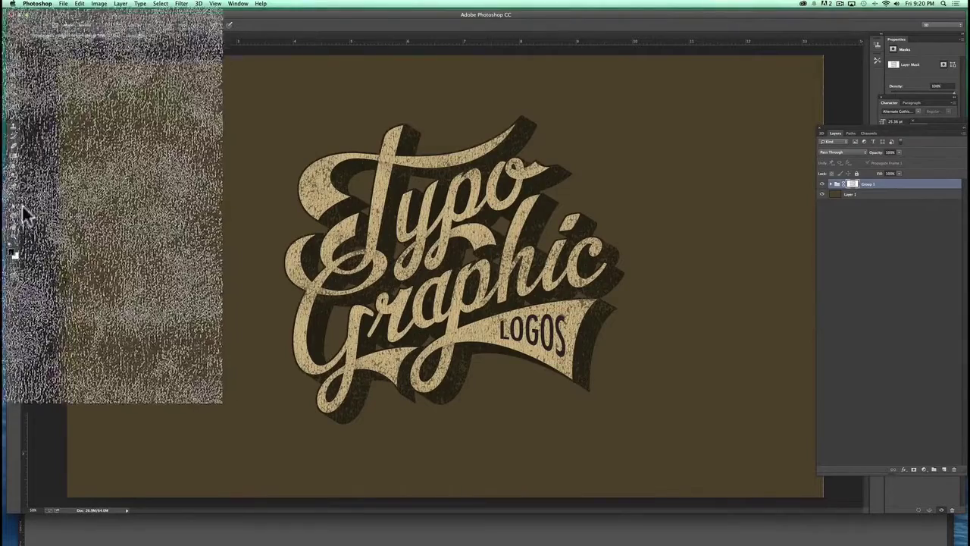
Step: Examine the distressed texture on the lettering and its shadow close up at 200% and 100%
click(13, 236)
click(422, 243)
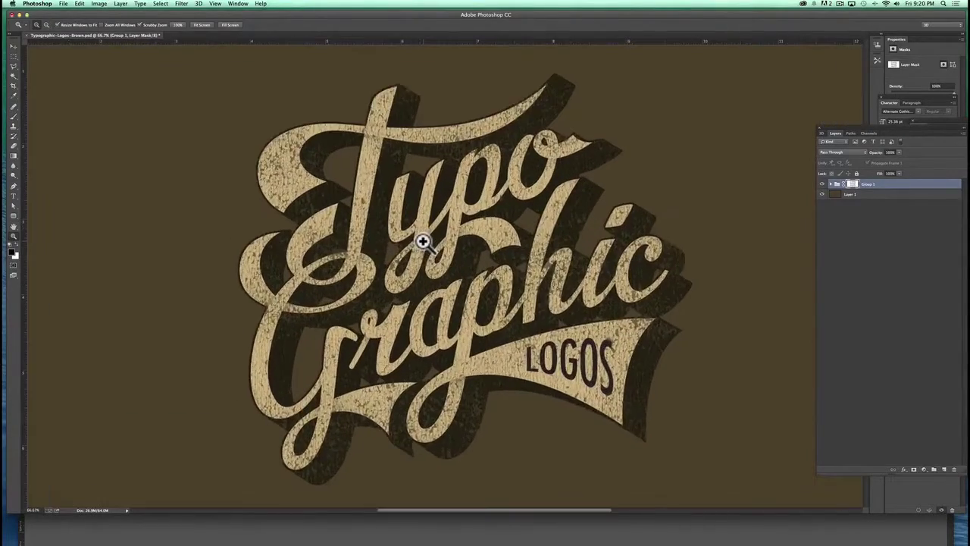
click(422, 241)
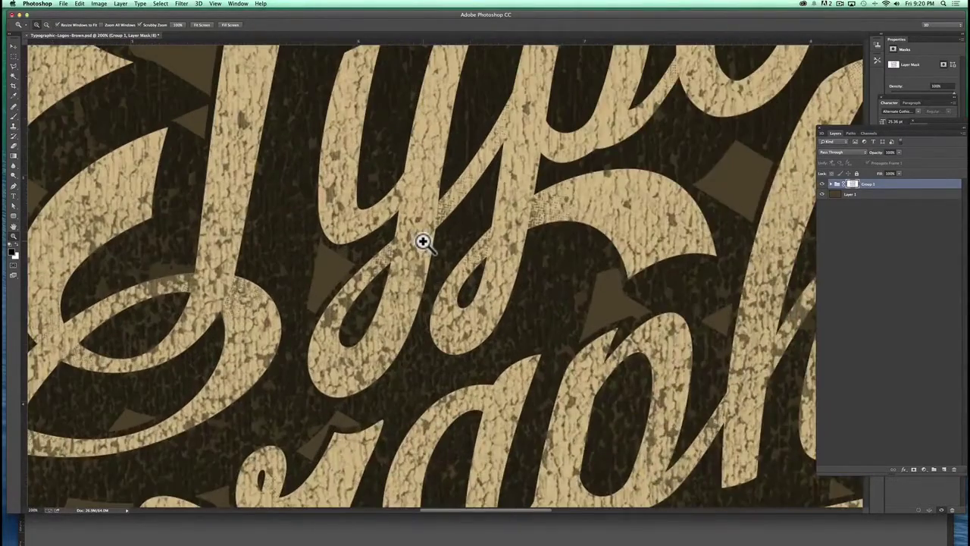
alt+click(422, 242)
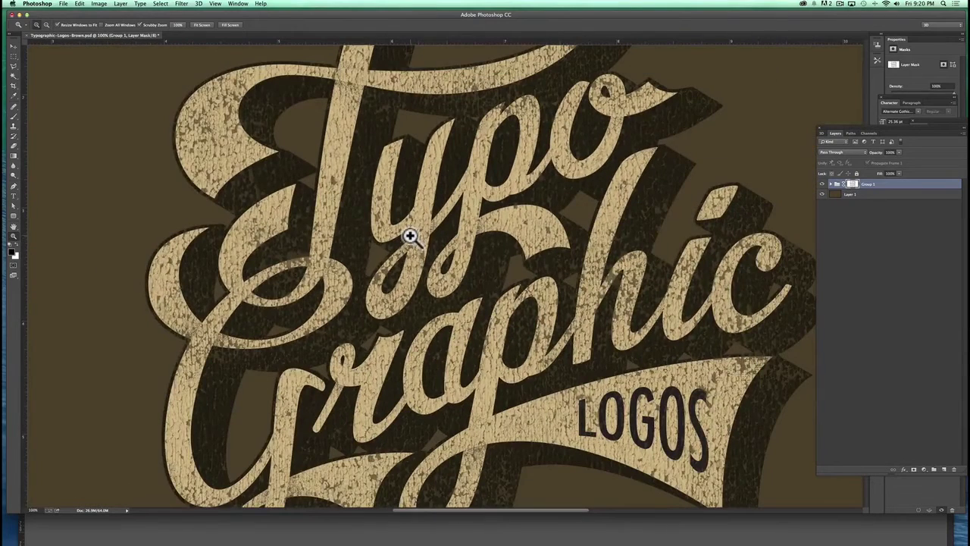